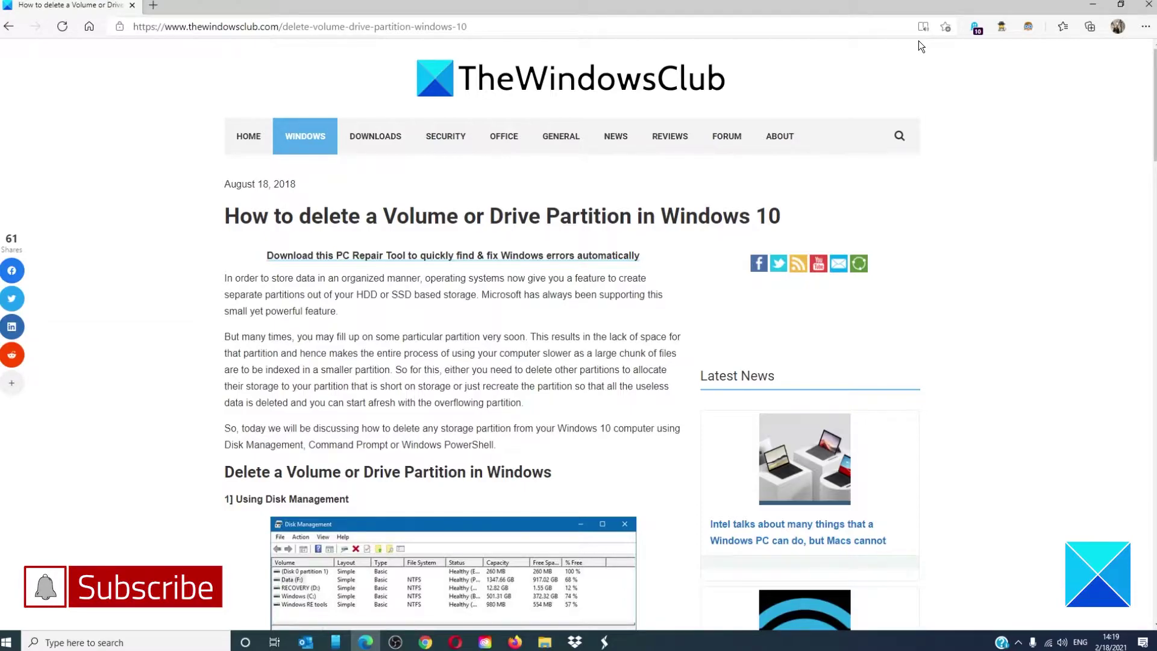
Minimize the Edge window showing the partition-deletion article to reveal the desktop
left_click(1091, 4)
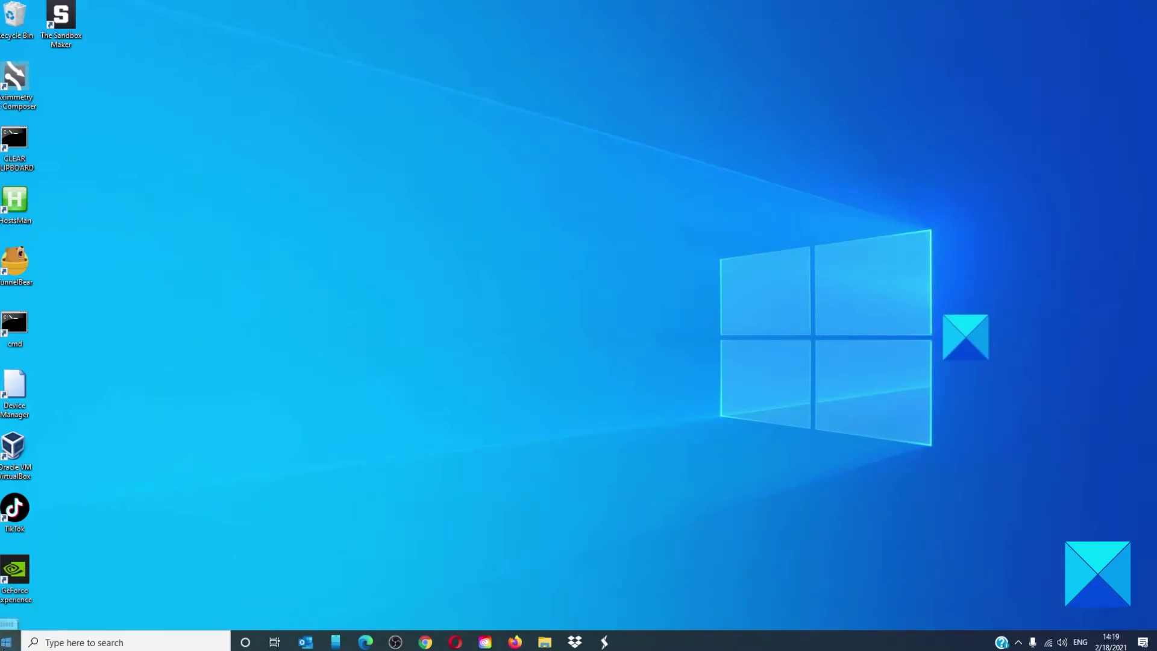
right_click(8, 643)
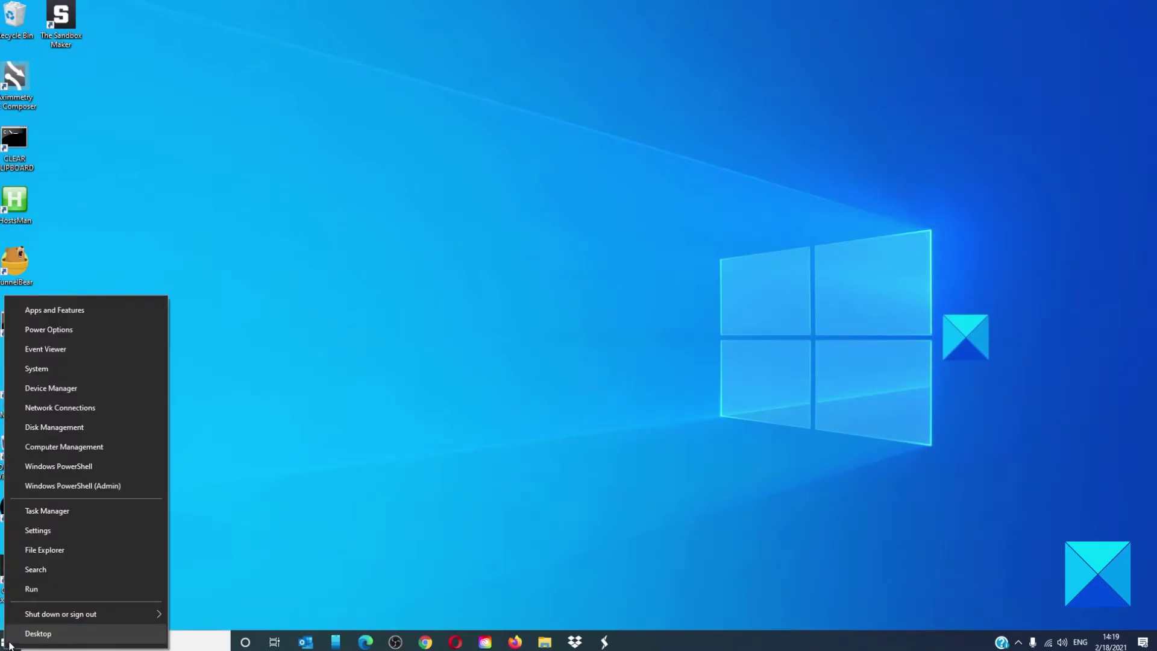
left_click(56, 430)
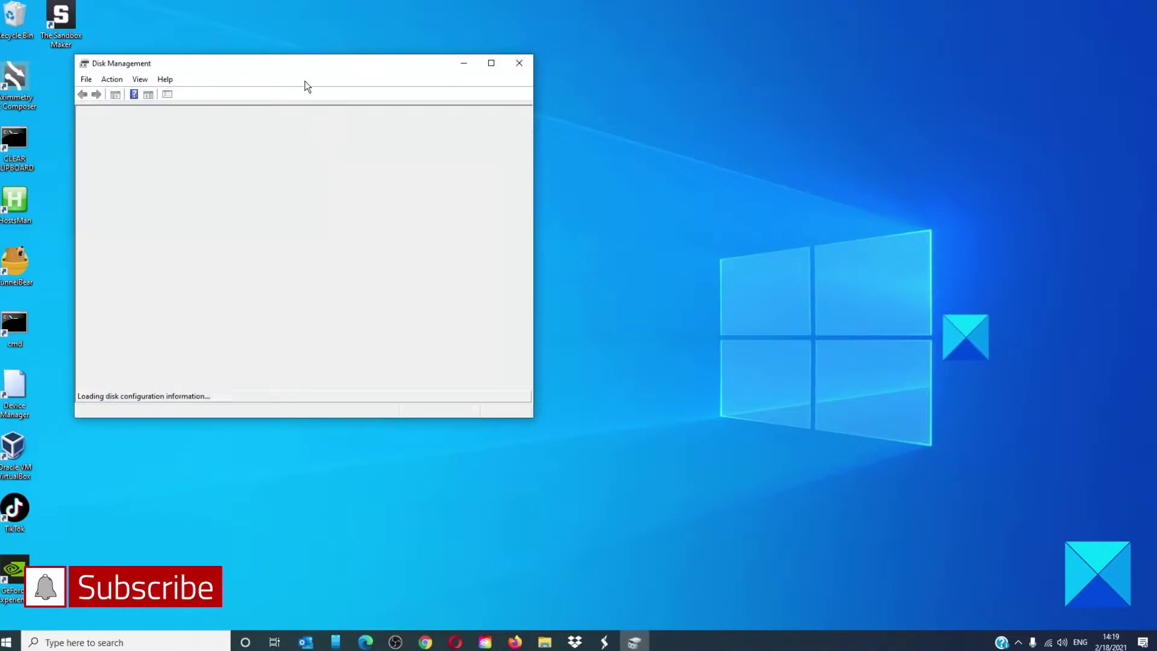
left_click_drag(305, 71, 596, 149)
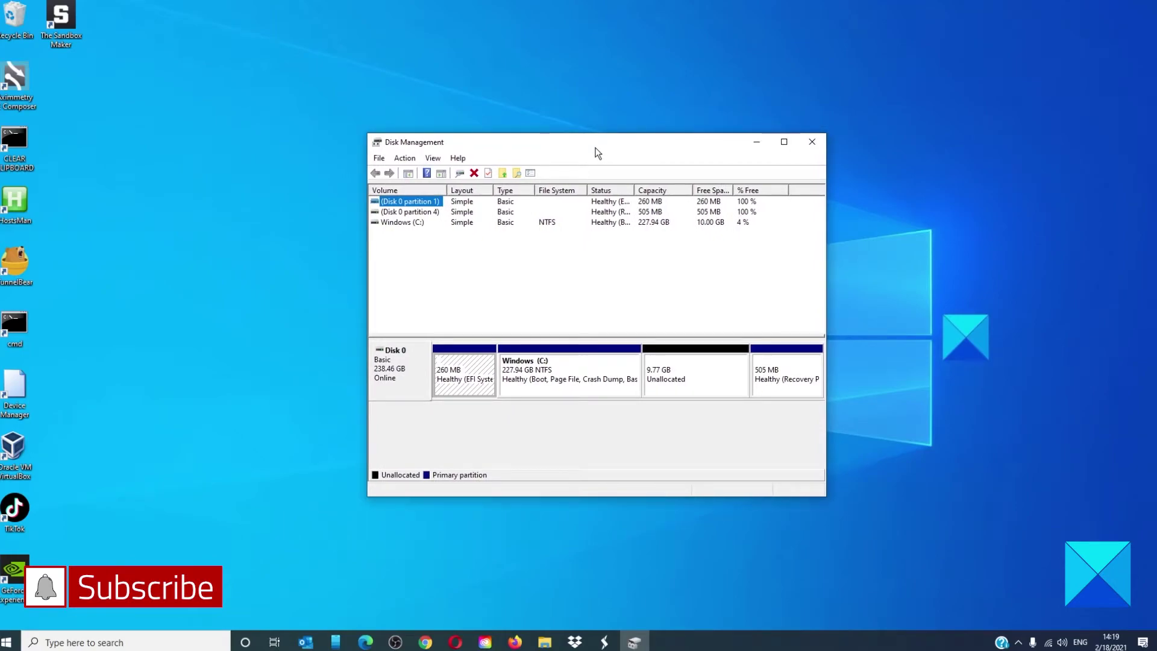
right_click(405, 224)
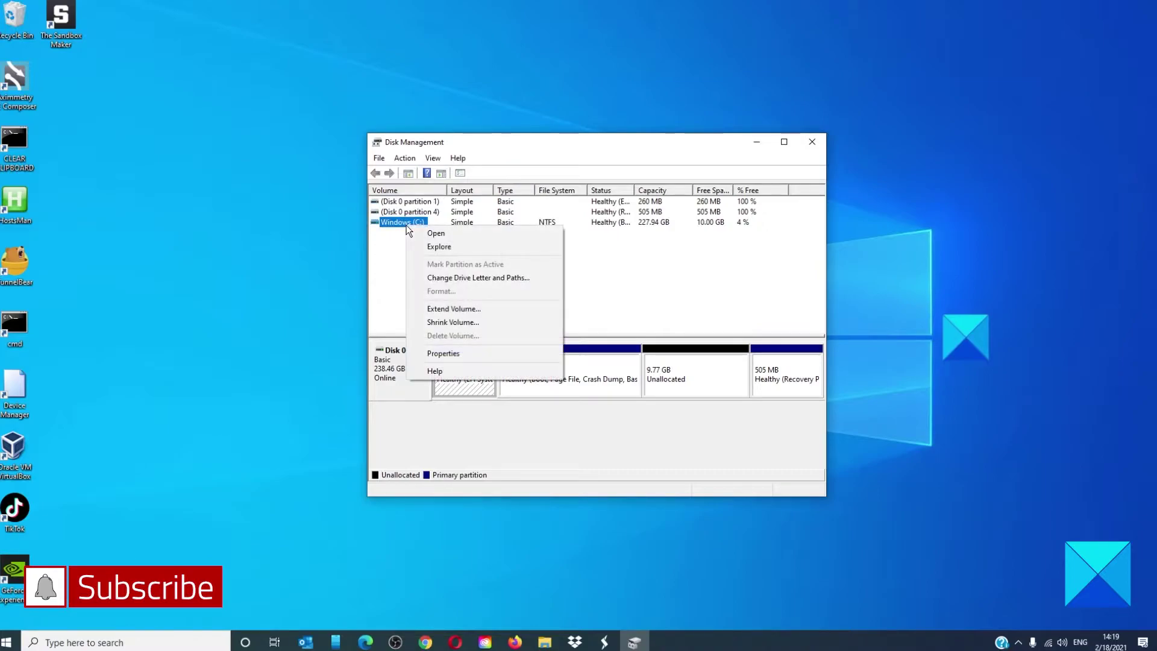
right_click(394, 223)
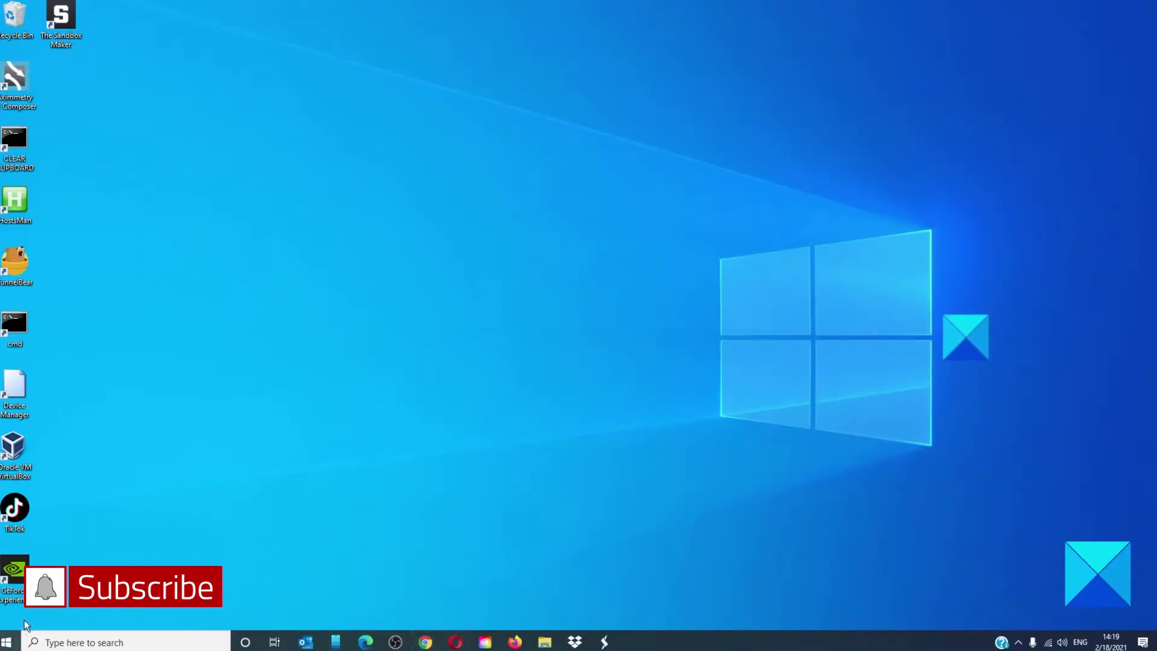
Start DiskPart in an administrator Command Prompt and list the volumes: Windows C:, SYSTEM, Windows RE
double_click(15, 325)
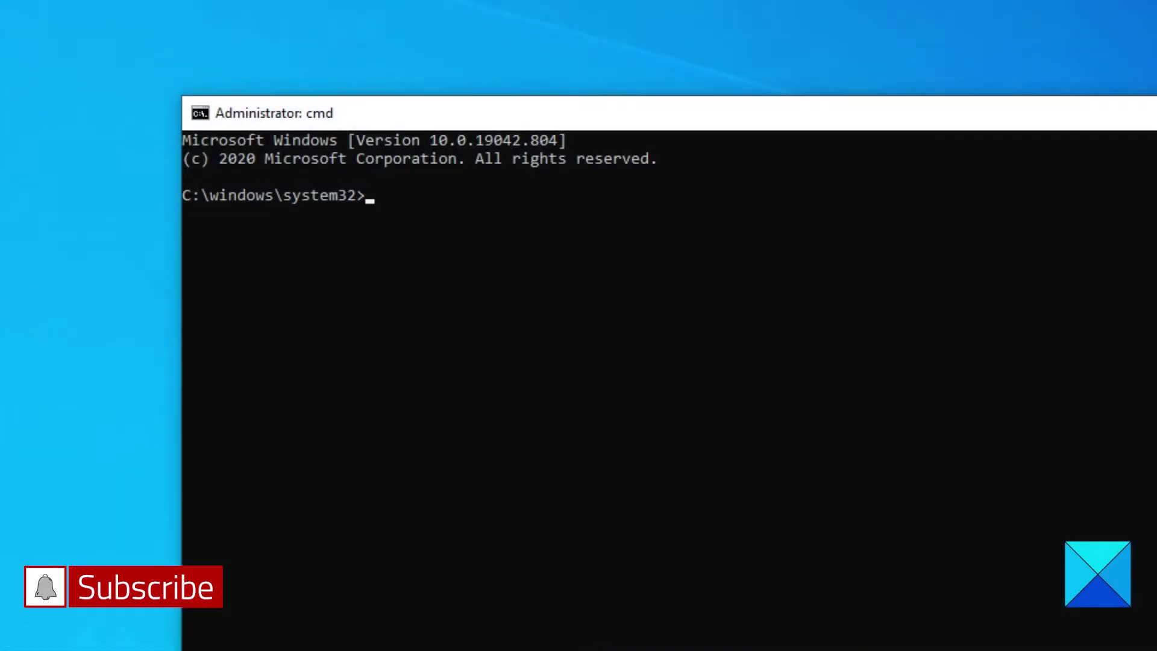
type("DISKpart")
key("Return")
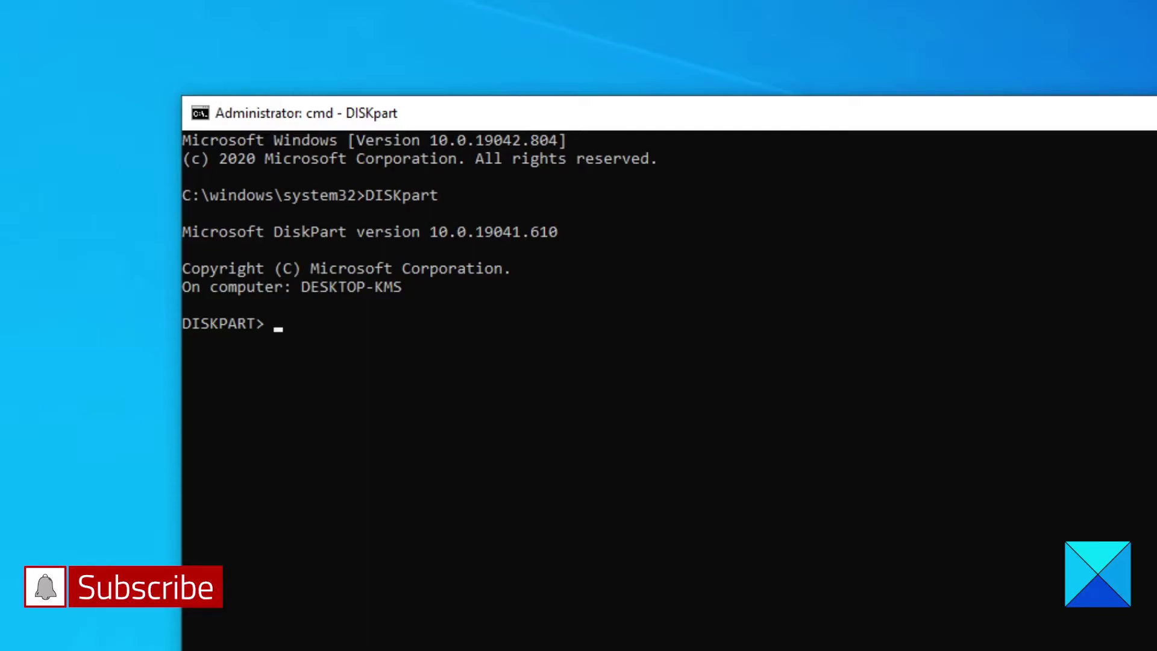
type("list volume")
key("Return")
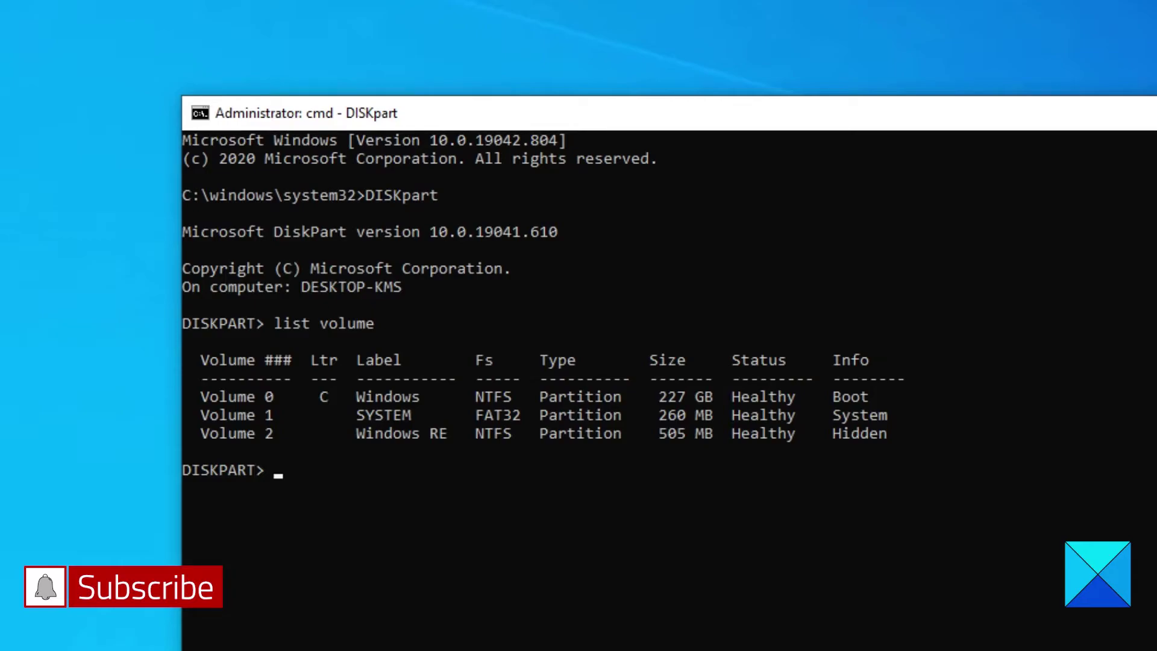
Select volume 1 in DiskPart and type 'delete volume' without running it
type("select s")
key("BackSpace")
type("volume ")
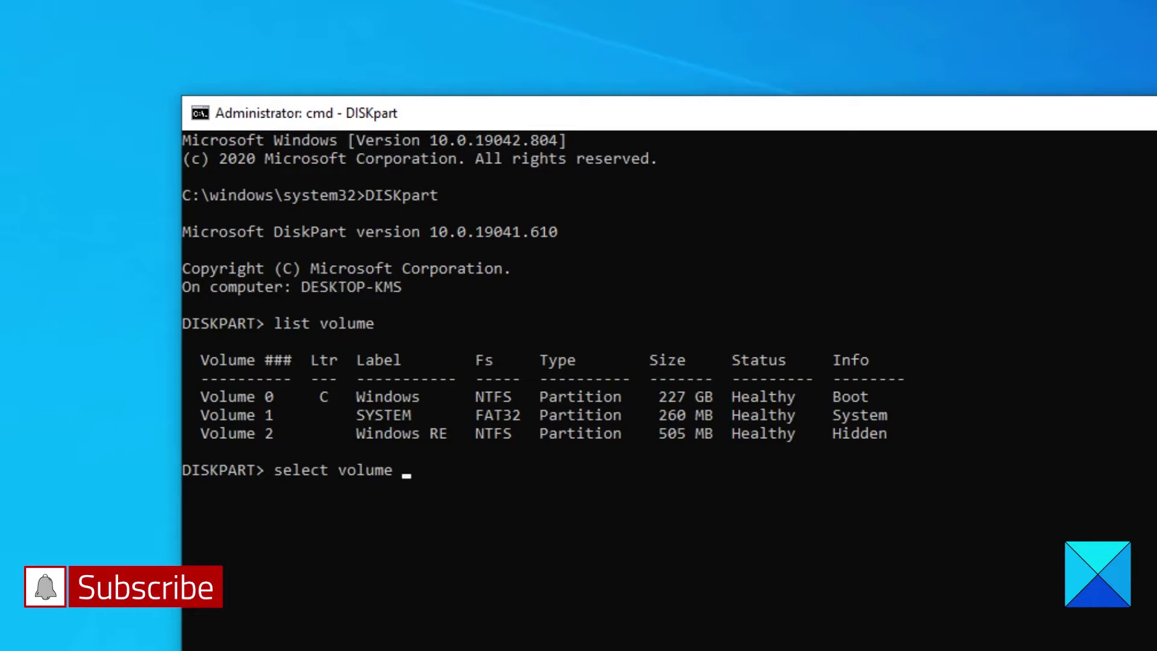
type("1")
key("Return")
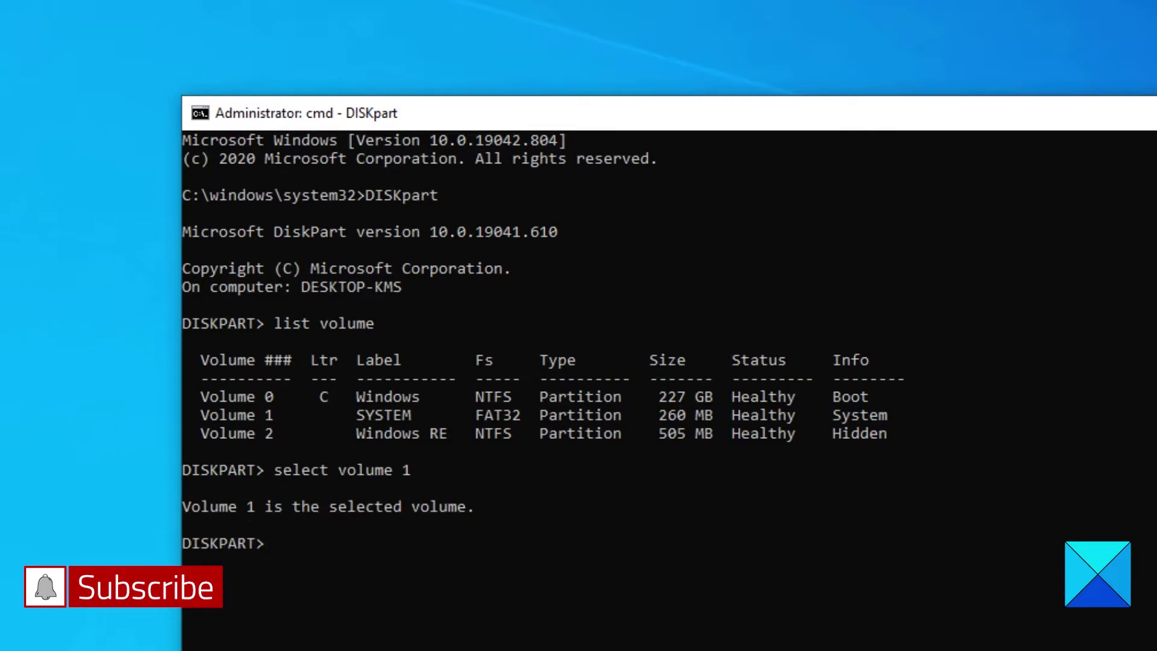
type("delete volume")
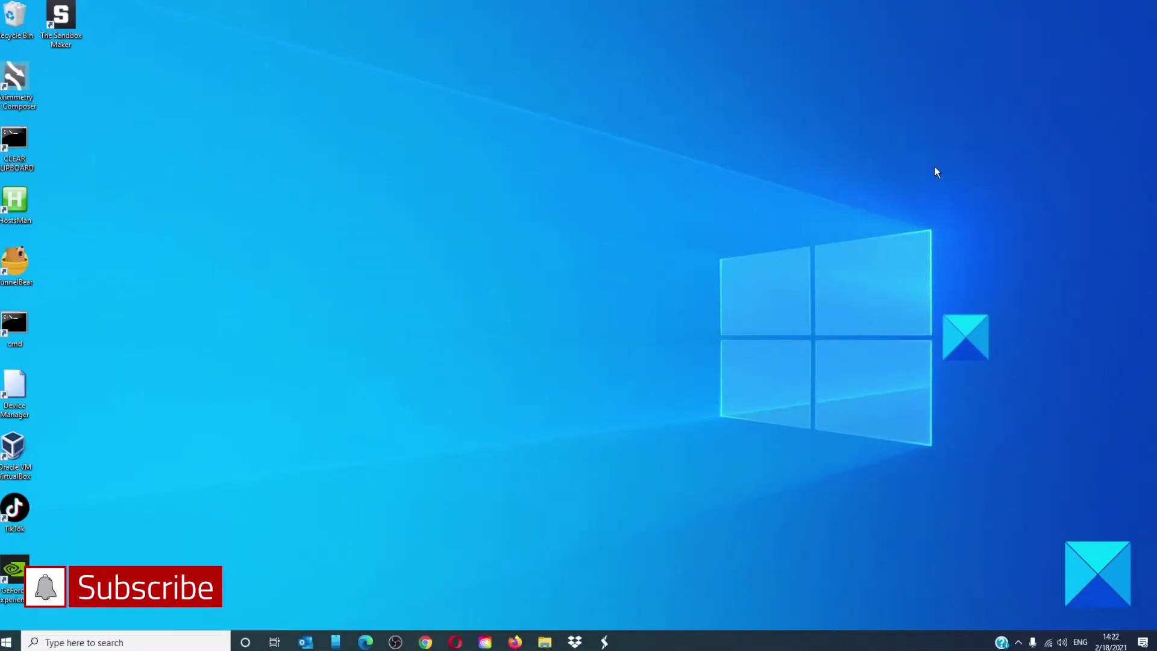
Open Windows PowerShell (Admin) from the Start context menu and list volumes with get-volume
right_click(10, 641)
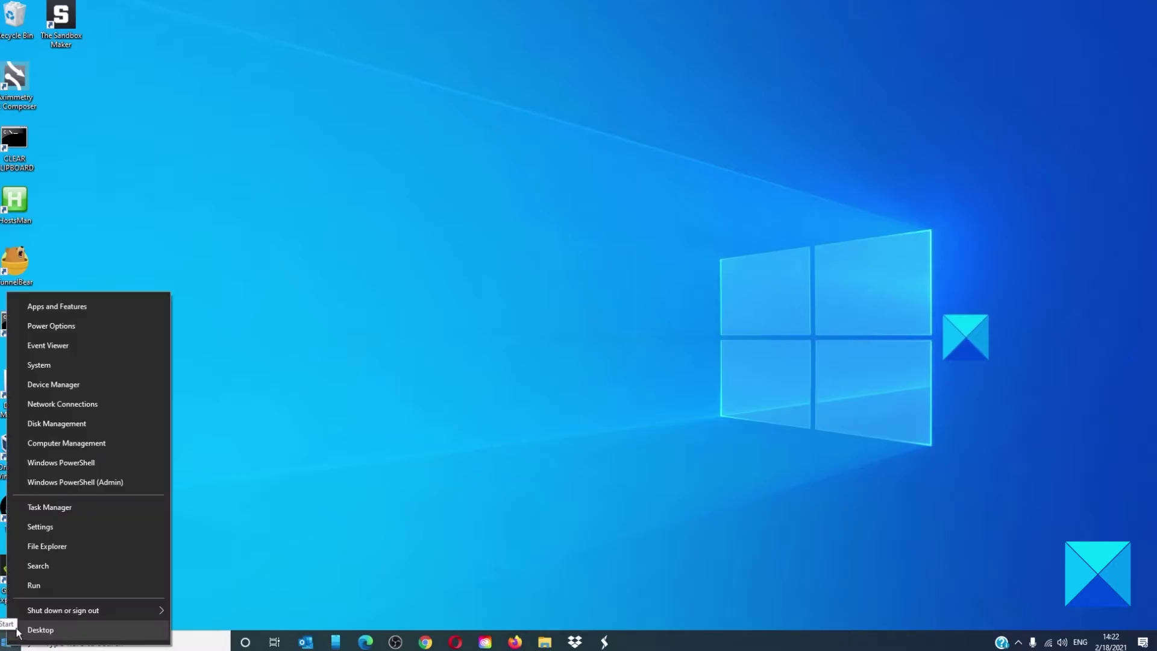
left_click(61, 482)
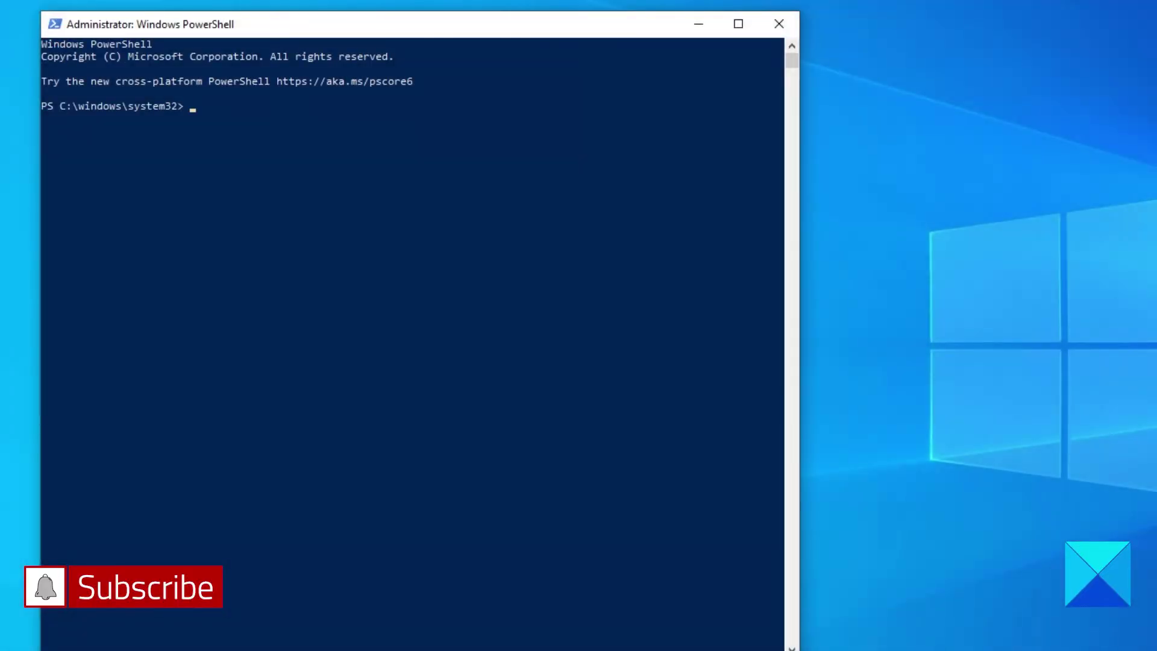
type("get-volume")
key("Return")
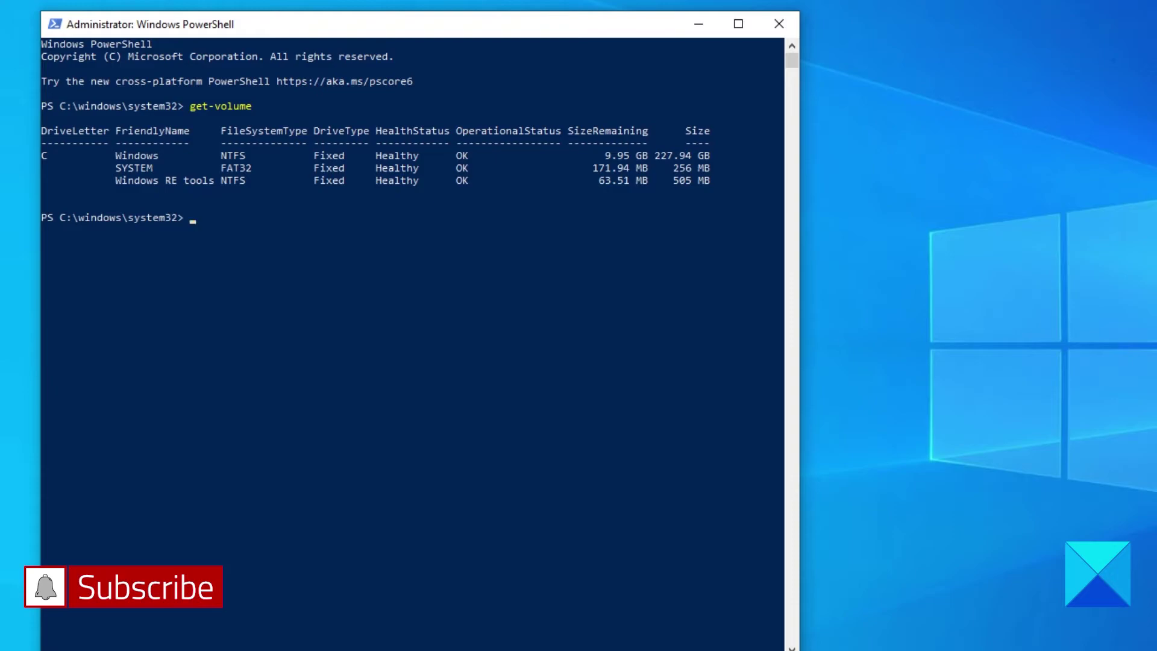
Begin typing 'remove-partition -' at the next PowerShell prompt
type("remove-partio")
key("BackSpace")
type("tion -")
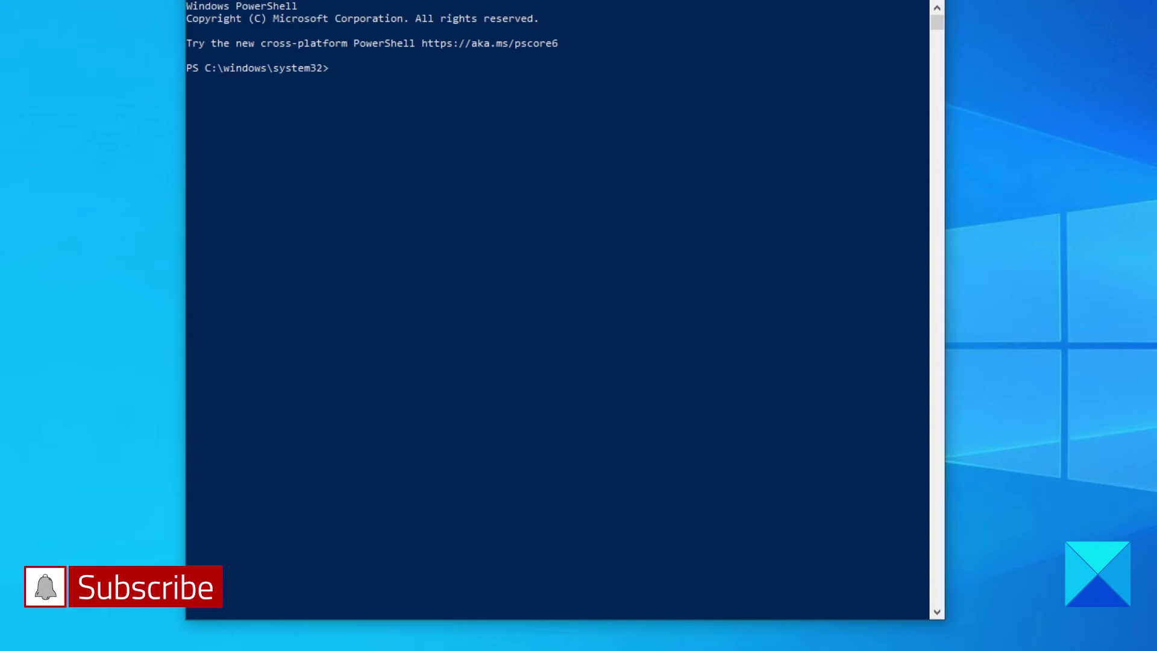
Re-run get-volume, then run remove-partition -driveletter c and decline the confirmation with n
type("get-volume")
key("Return")
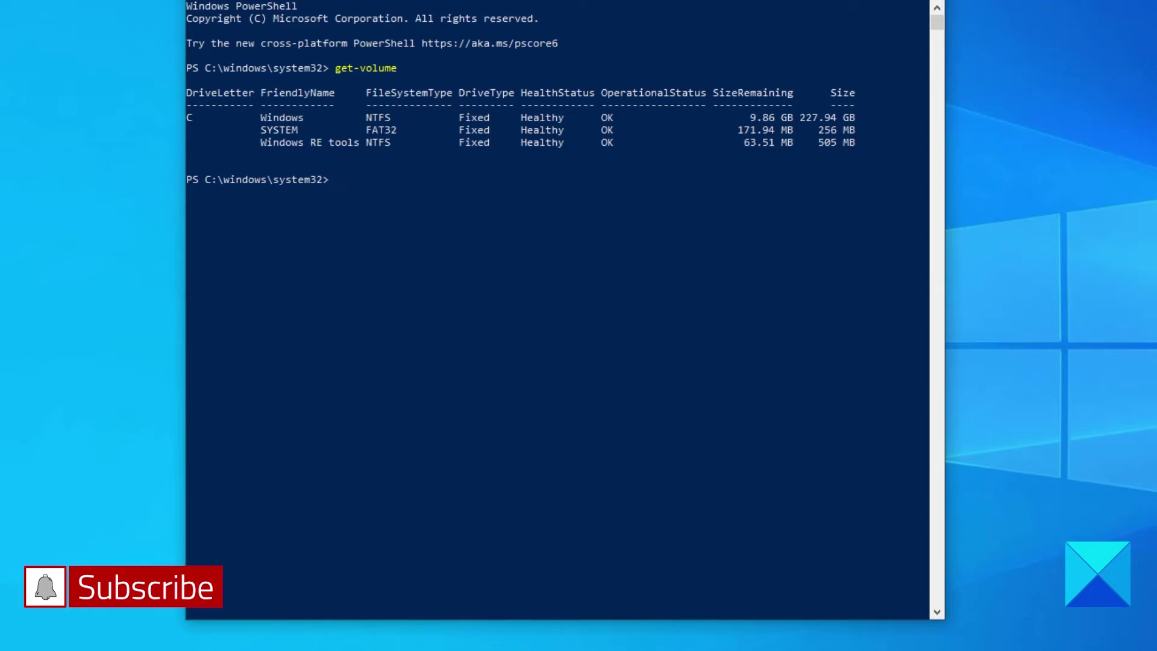
type("remove-partioio")
key("BackSpace")
key("BackSpace")
key("BackSpace")
type("tion -driveletter")
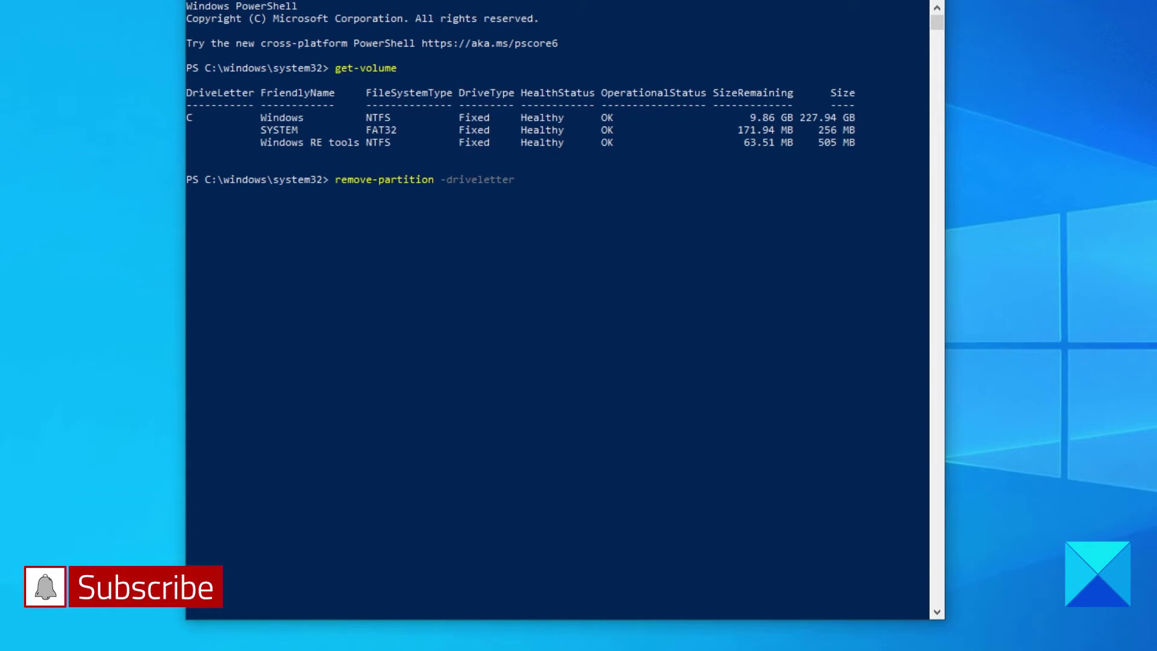
type("c")
key("Return")
type("n")
key("Return")
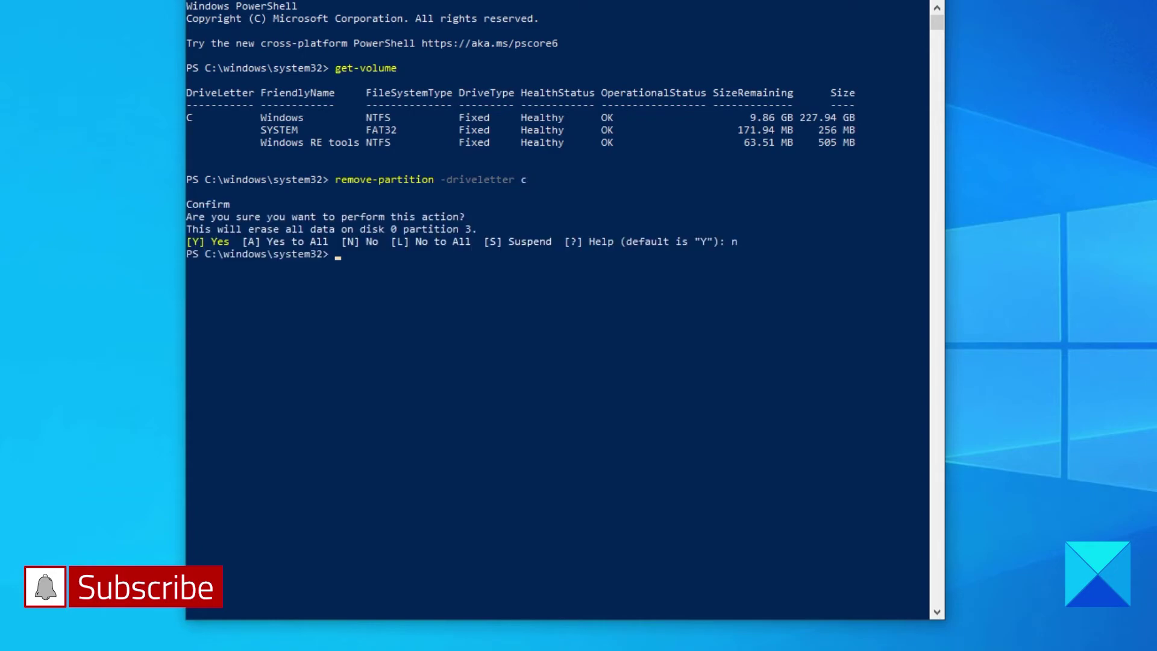